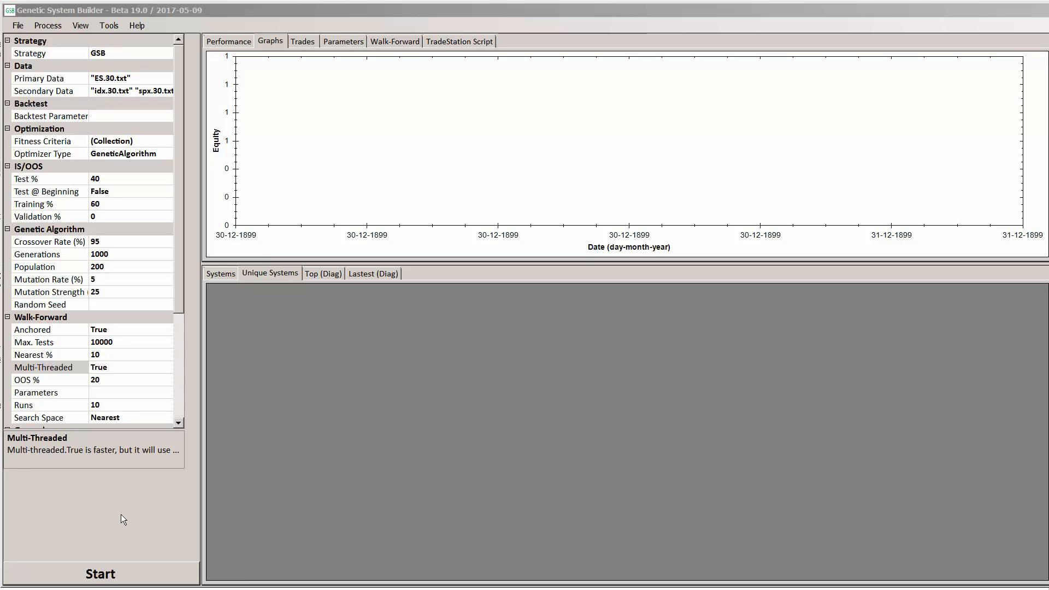
Review the Test % and Training % settings and start the genetic algorithm search
click(106, 180)
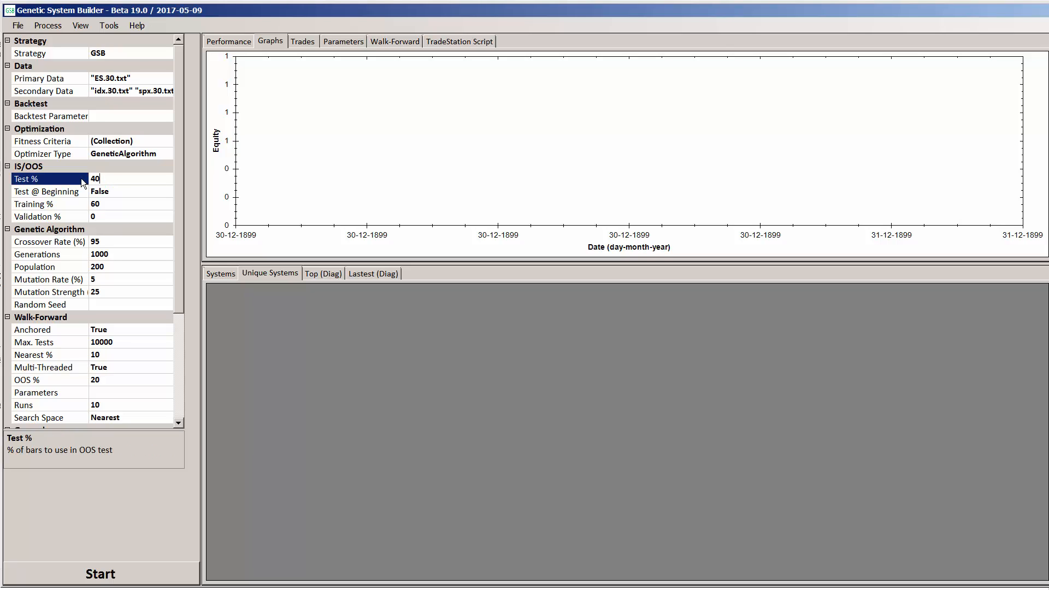
click(106, 202)
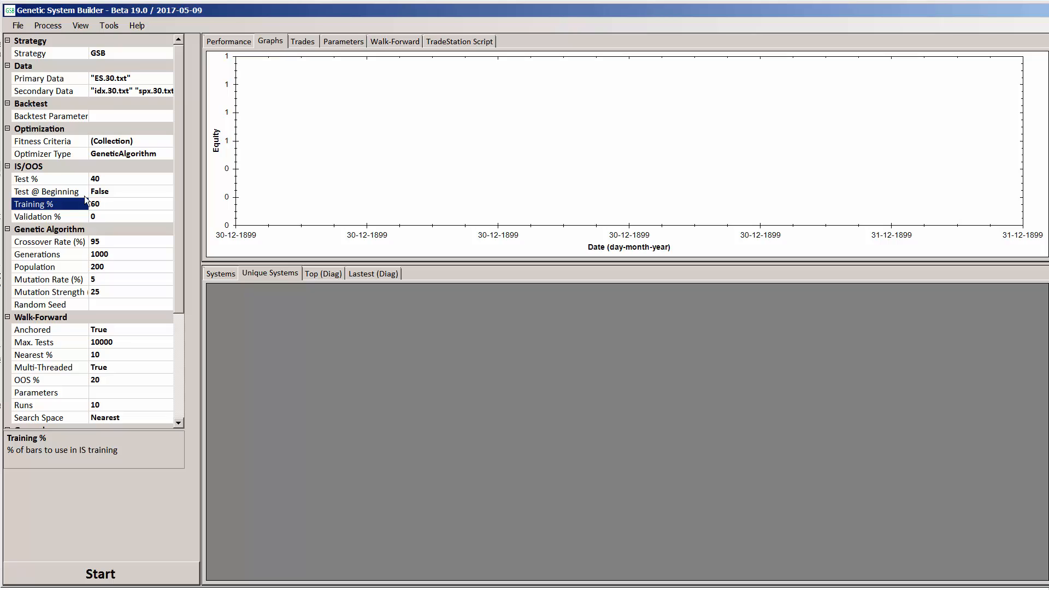
click(109, 577)
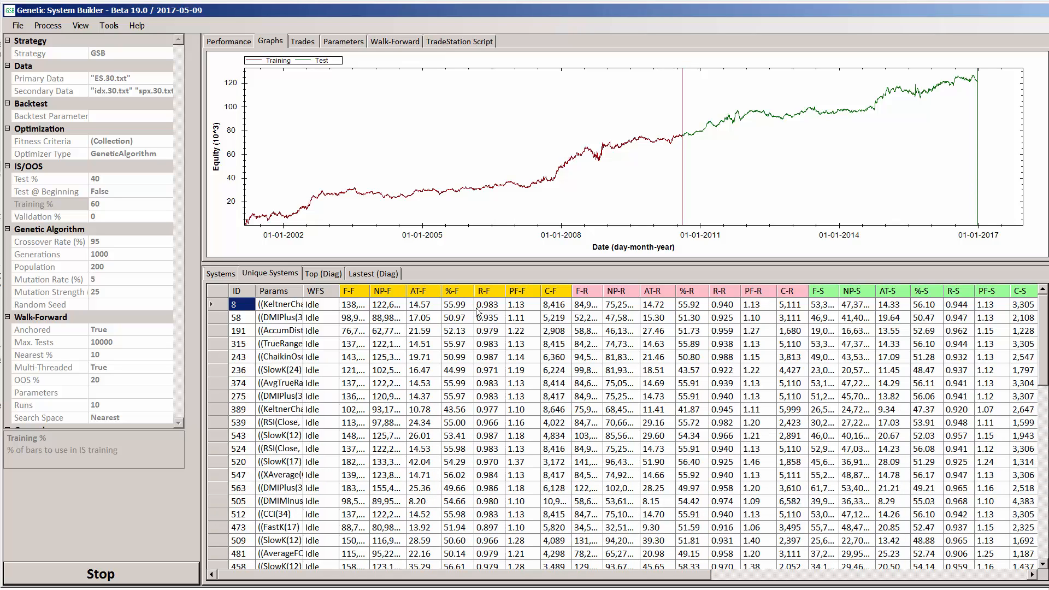
Sort the unique systems by R-F in descending order and delete the two highest-ranked systems
click(490, 292)
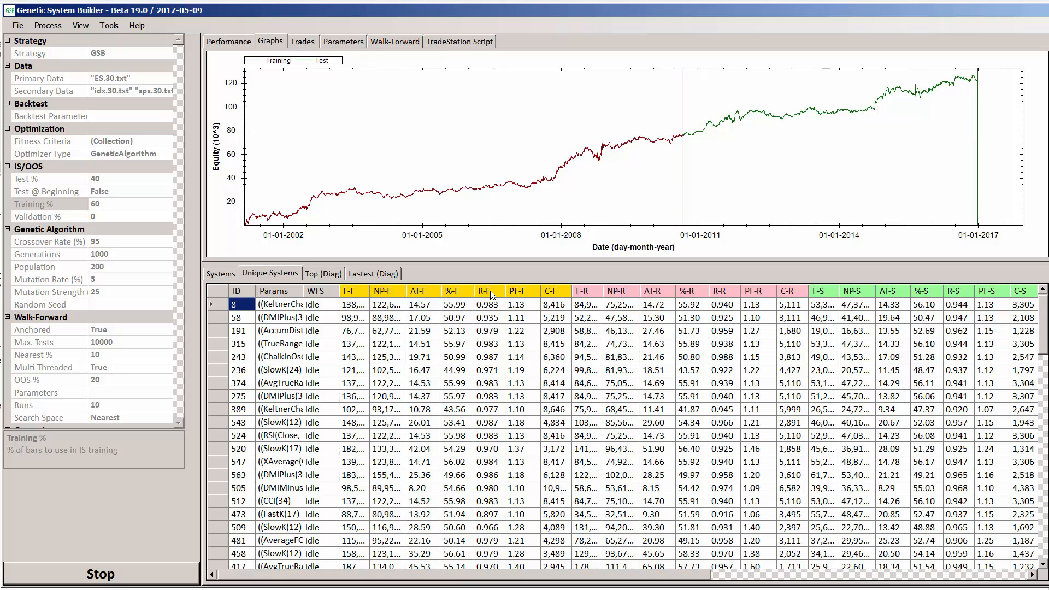
click(489, 291)
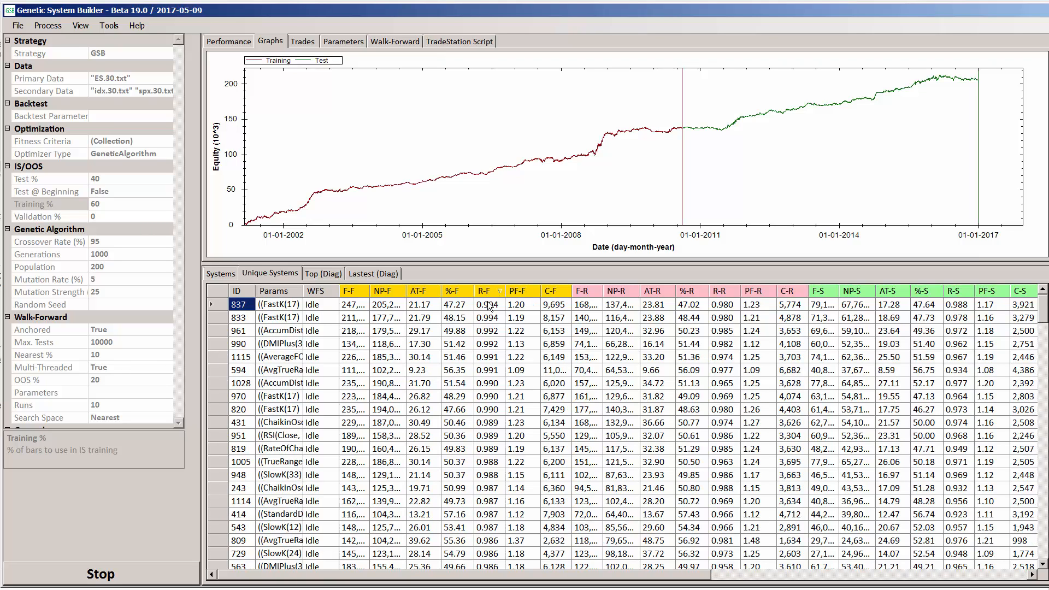
click(489, 306)
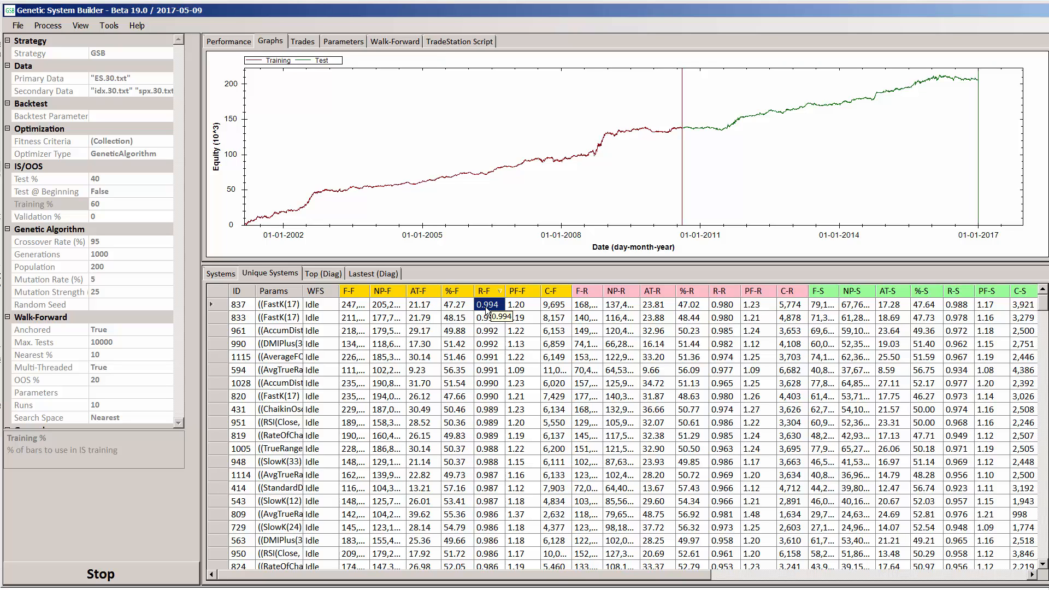
key(Delete)
key(Delete)
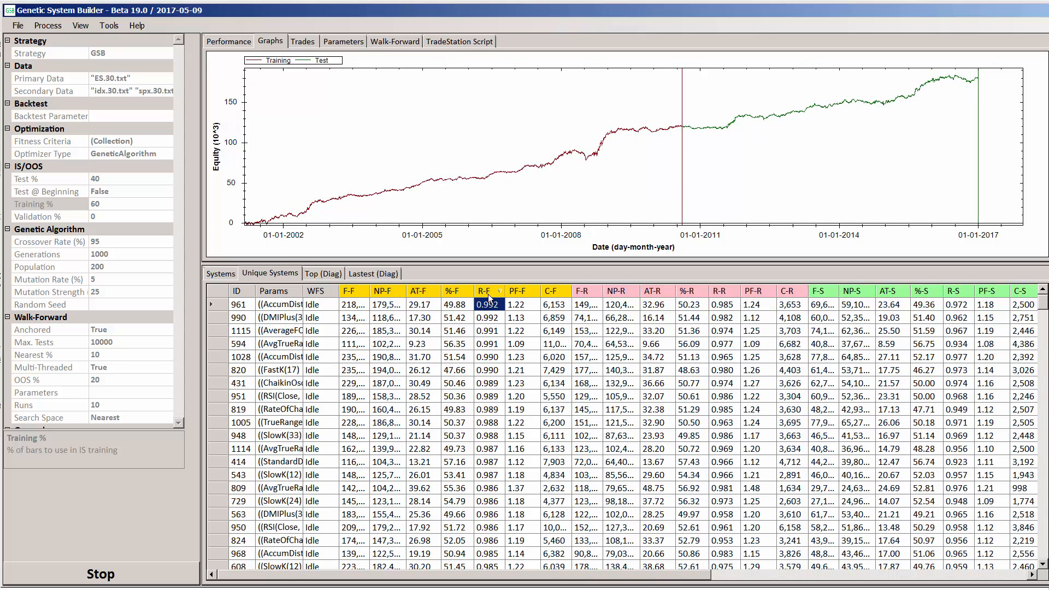
Sort the unique systems by R-F in descending order again and stop the running optimization
click(488, 294)
click(490, 294)
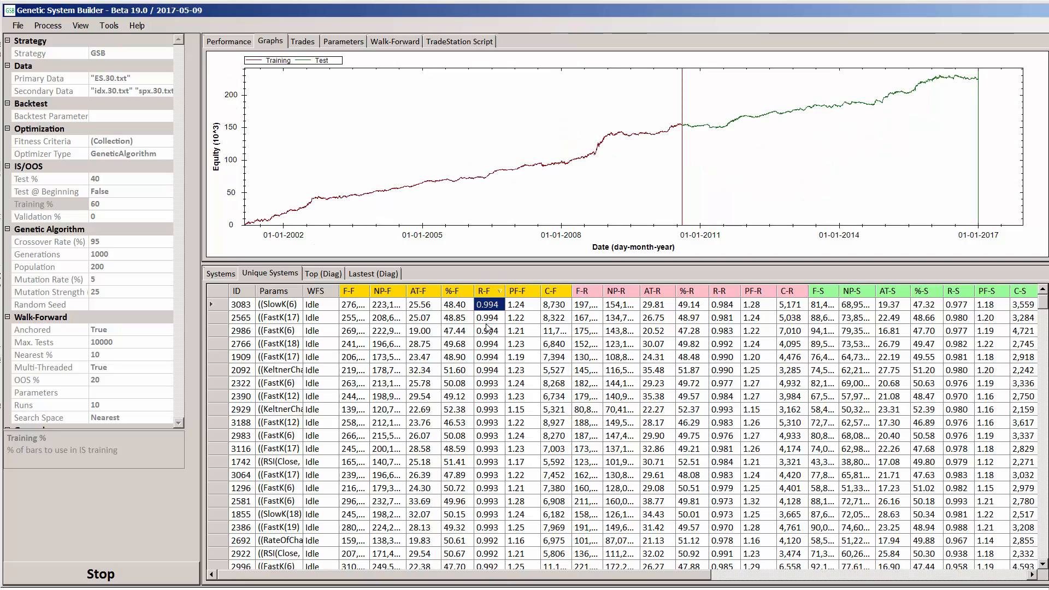
click(157, 580)
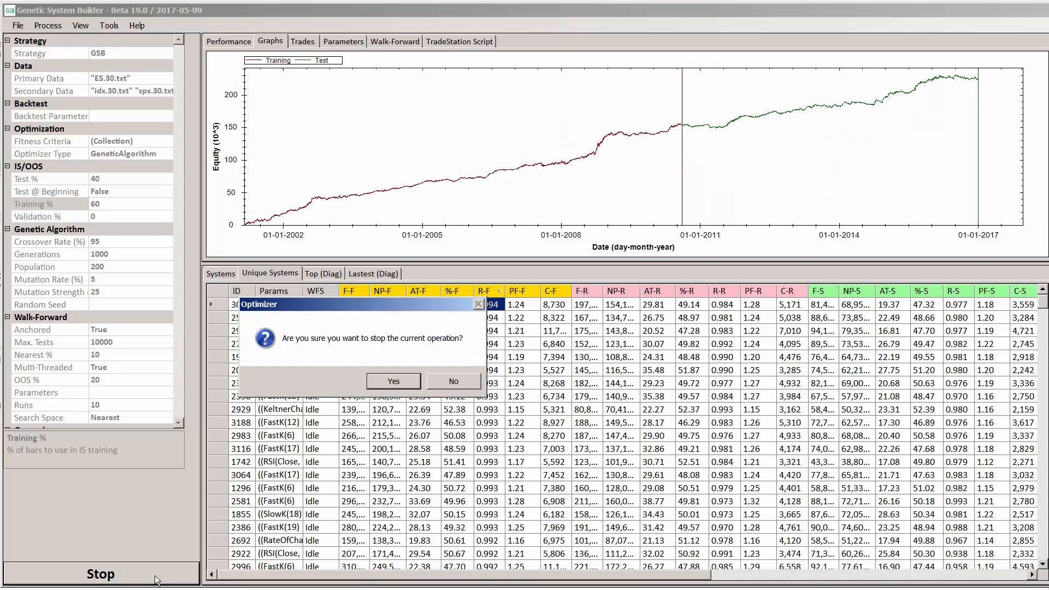
click(396, 384)
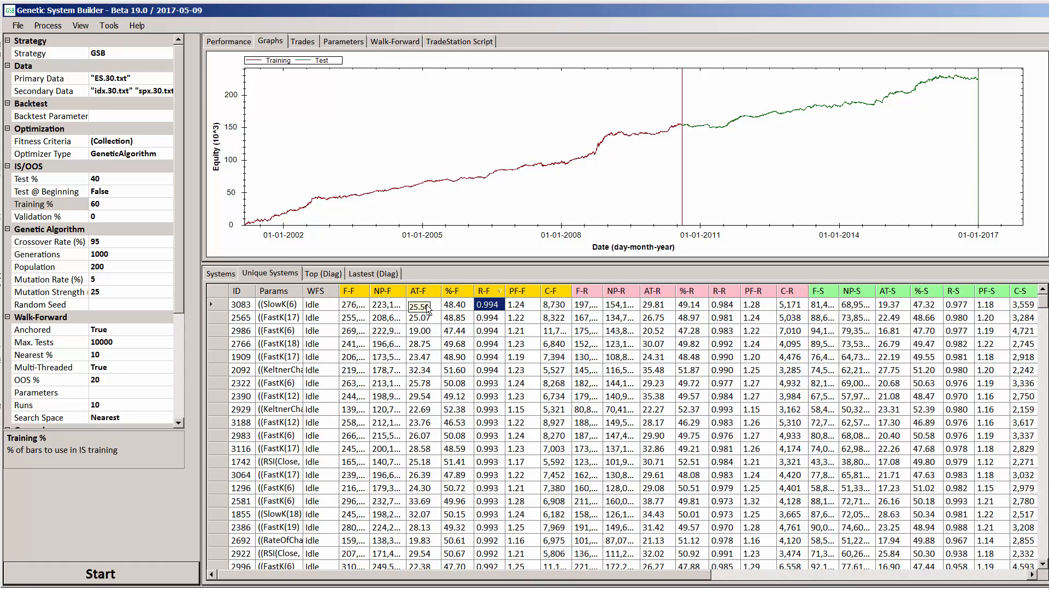
Select the entire row of the system with the highest R-F and run a walk-forward on it
click(411, 305)
click(455, 305)
click(508, 305)
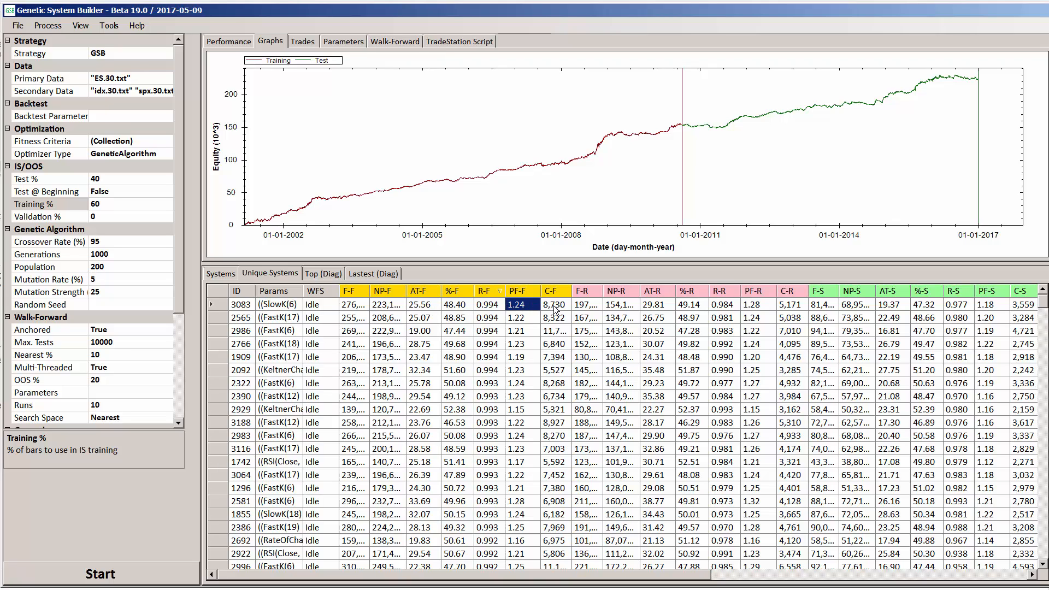
click(555, 305)
right_click(559, 304)
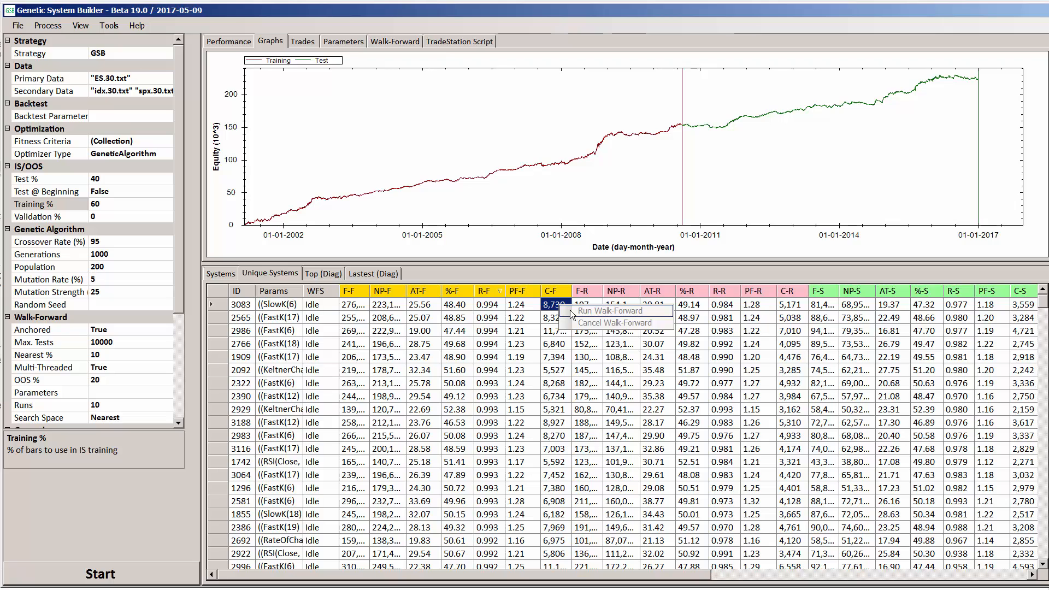
click(220, 305)
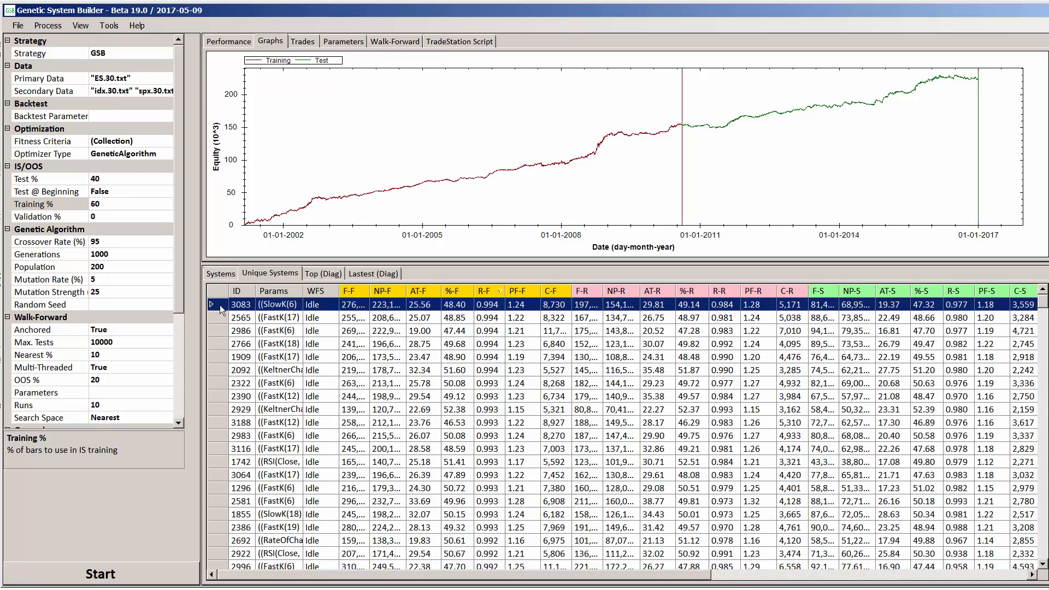
right_click(217, 304)
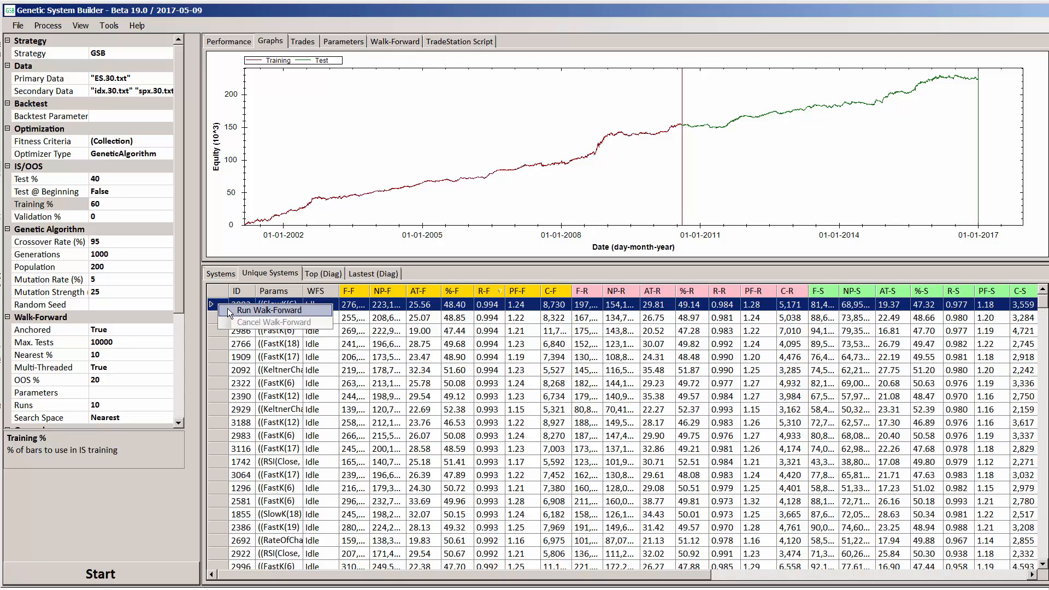
click(227, 309)
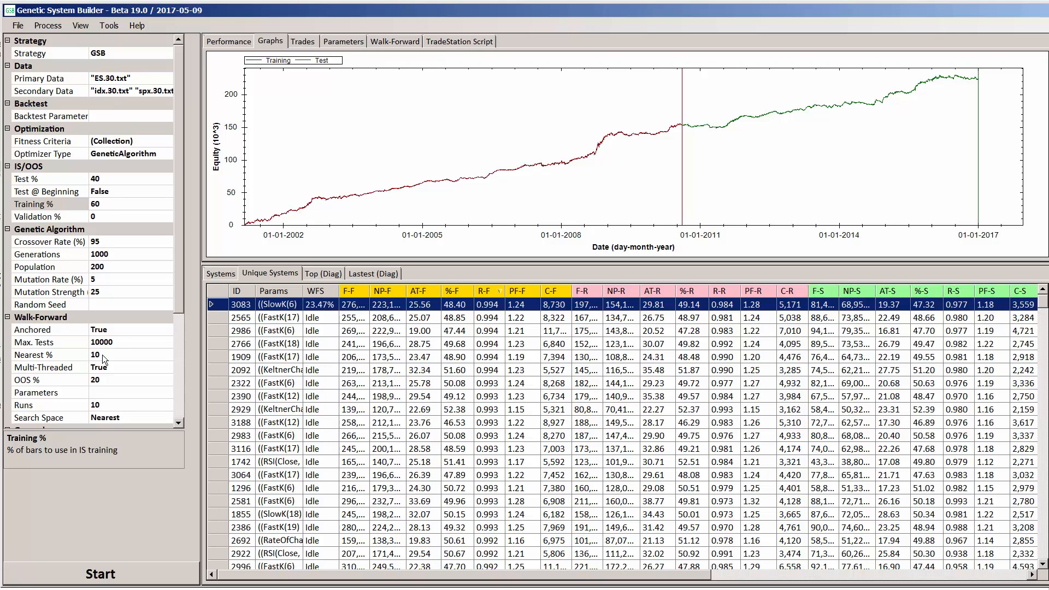
Switch the walk-forward search space to Random and return it to Nearest
click(131, 418)
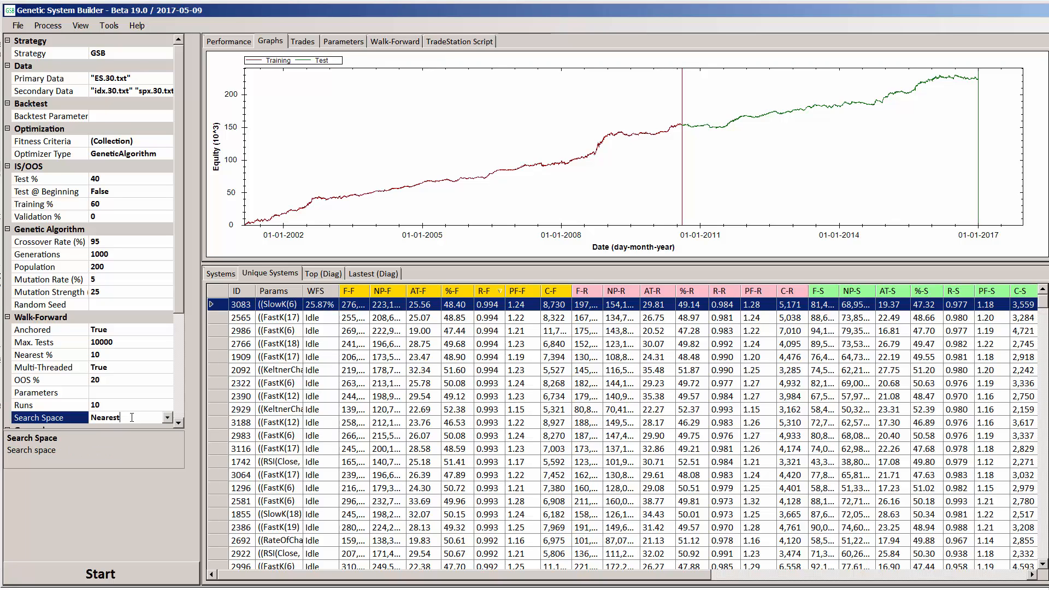
click(166, 418)
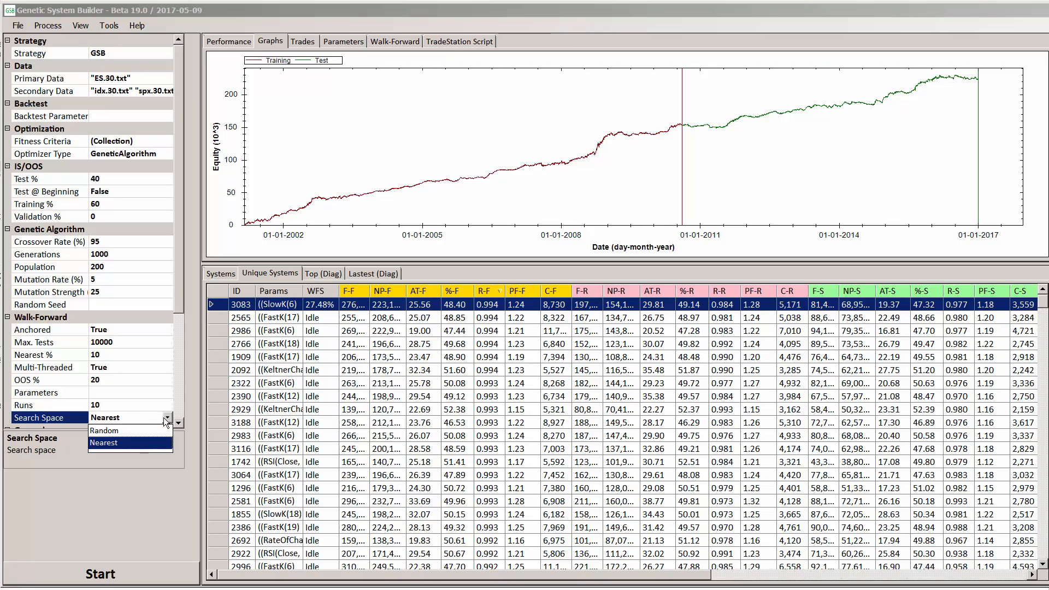
click(122, 431)
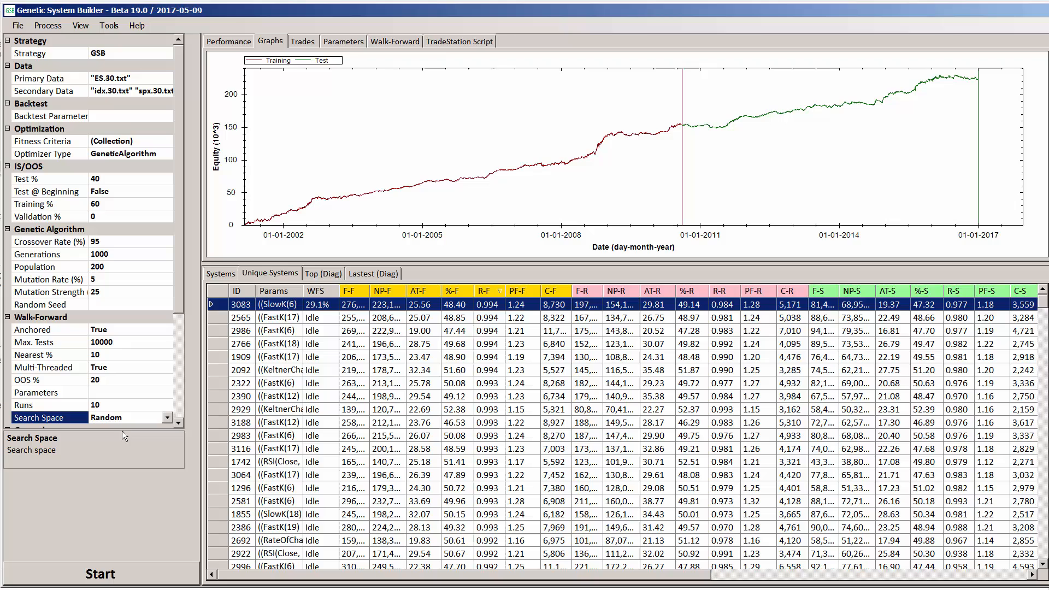
click(165, 419)
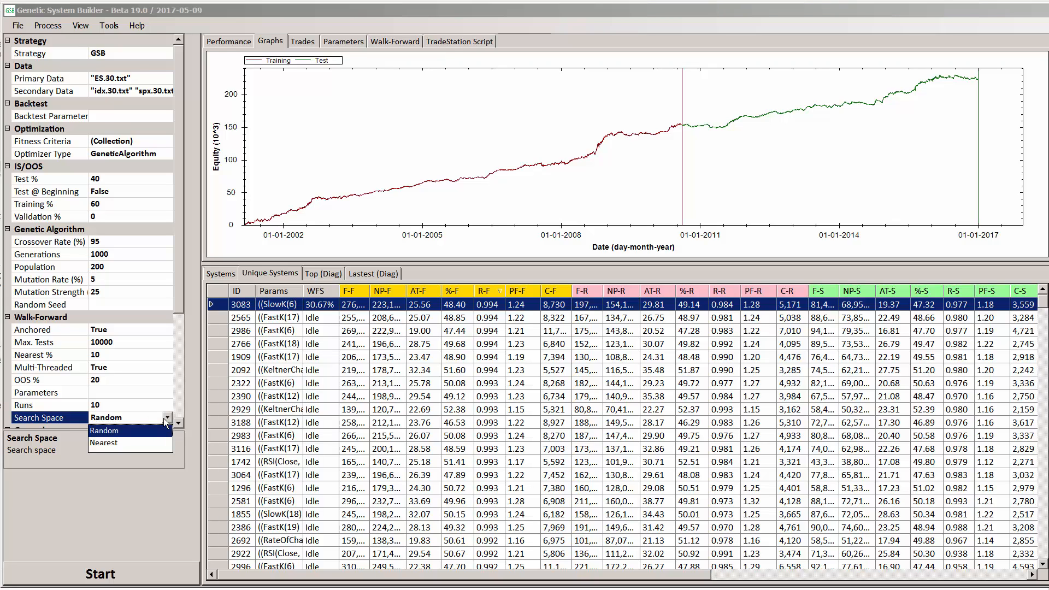
click(116, 442)
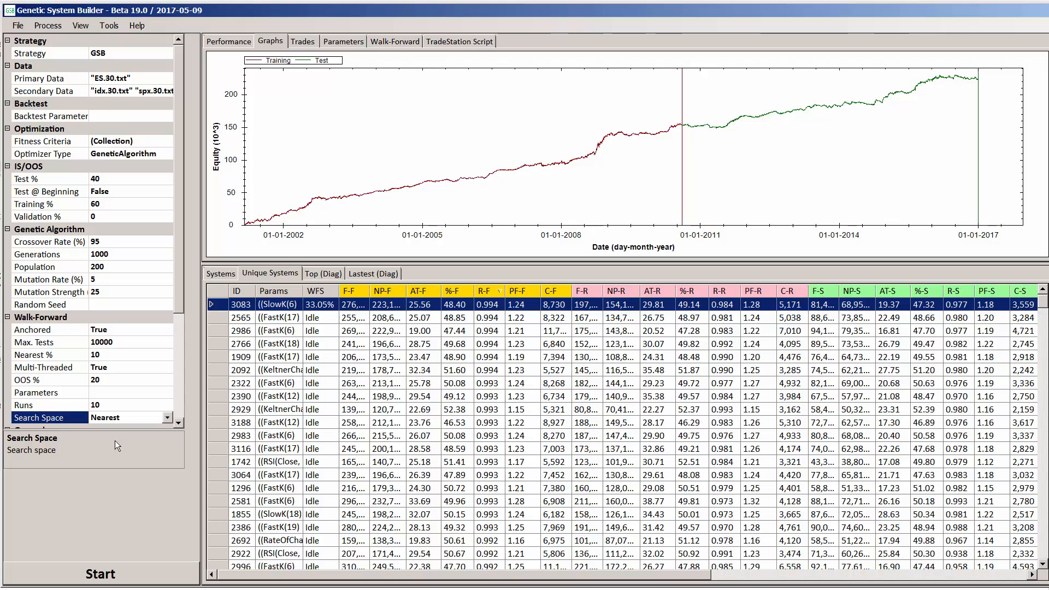
Check the Max. Tests setting and inspect the memory use of GSB.exe in Windows Task Manager
click(116, 342)
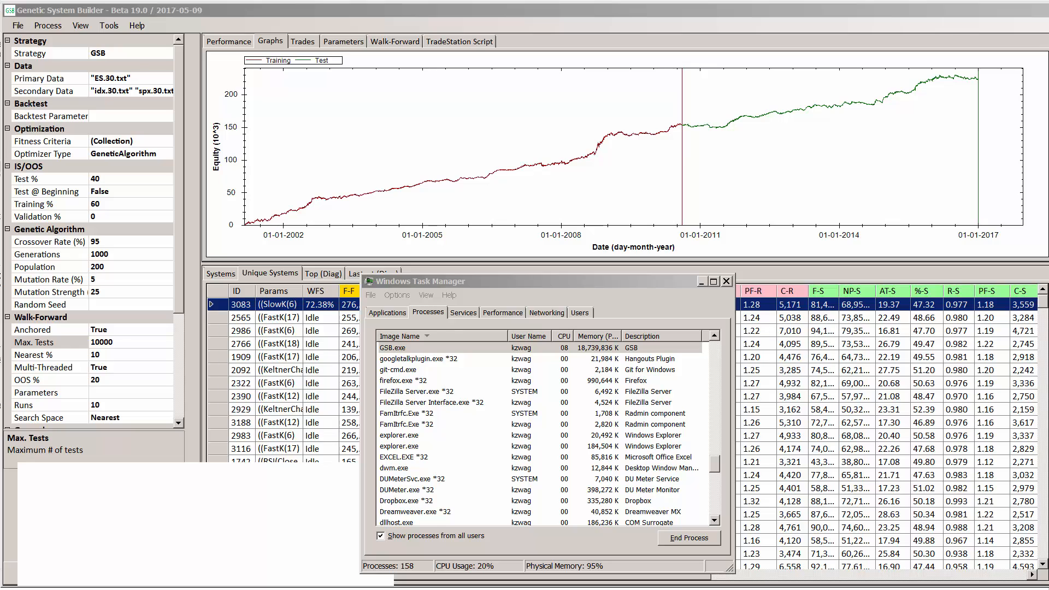
click(397, 349)
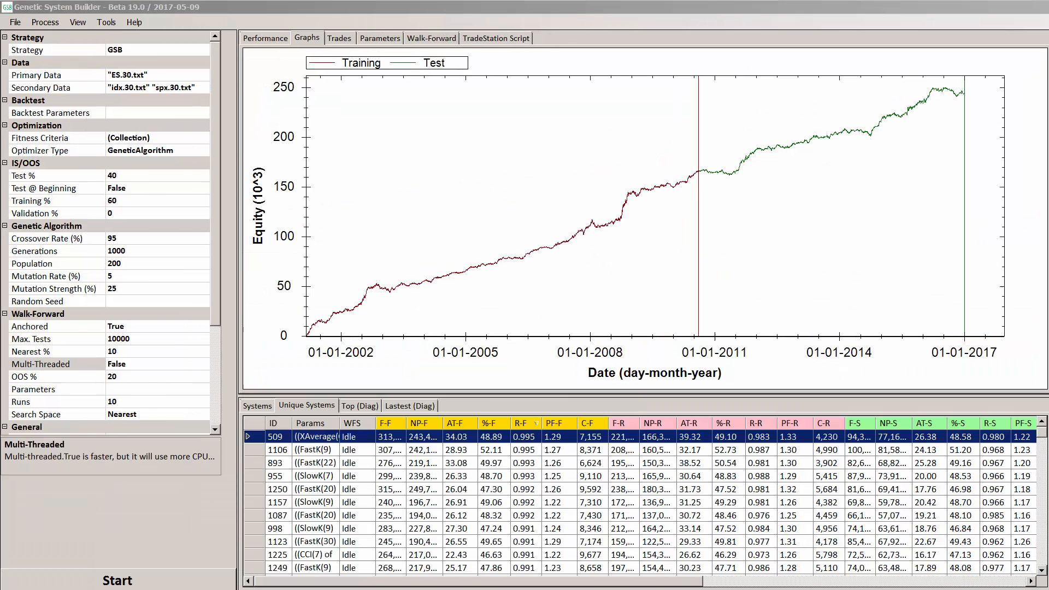
Run a walk-forward on the top-ranked system, ID 509, with multi-threading disabled
right_click(311, 435)
click(367, 443)
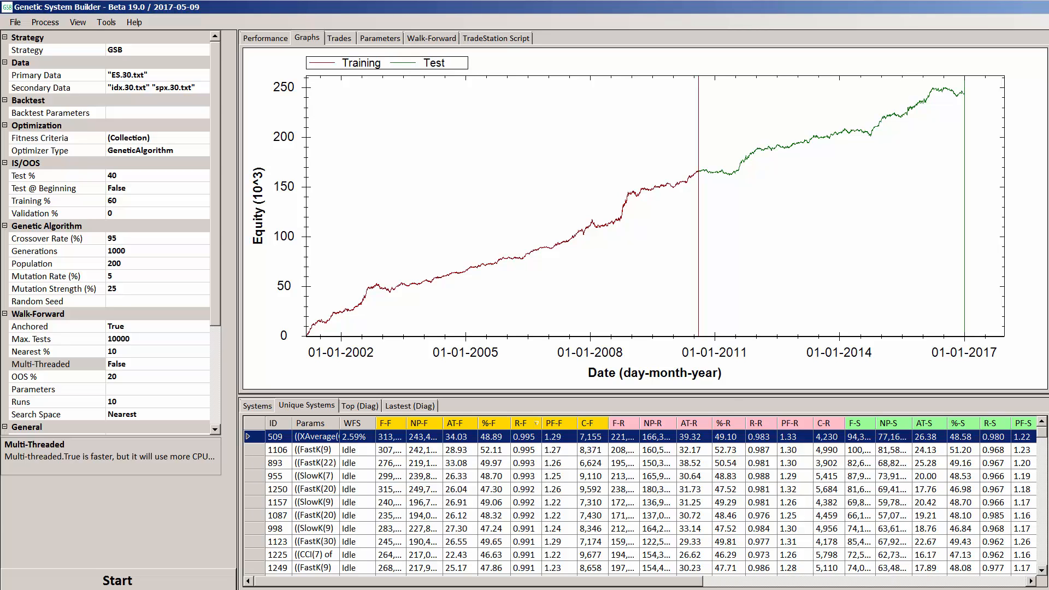
Switch to Windows Task Manager and examine the CPU and memory use of GSB.exe
key(ctrl+shift+Escape)
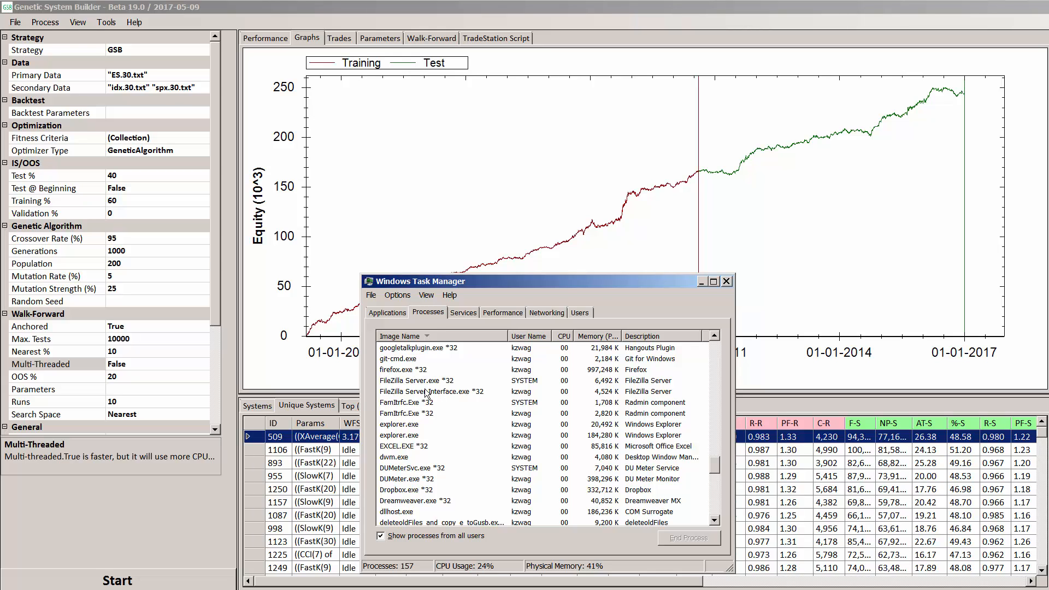
click(397, 381)
key(g)
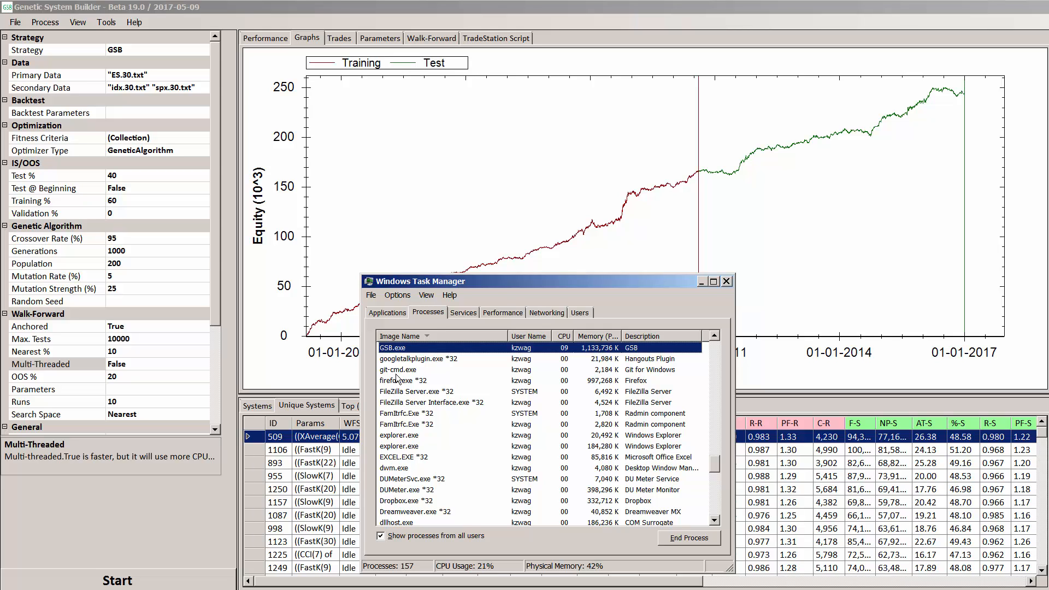
drag(494, 283, 599, 280)
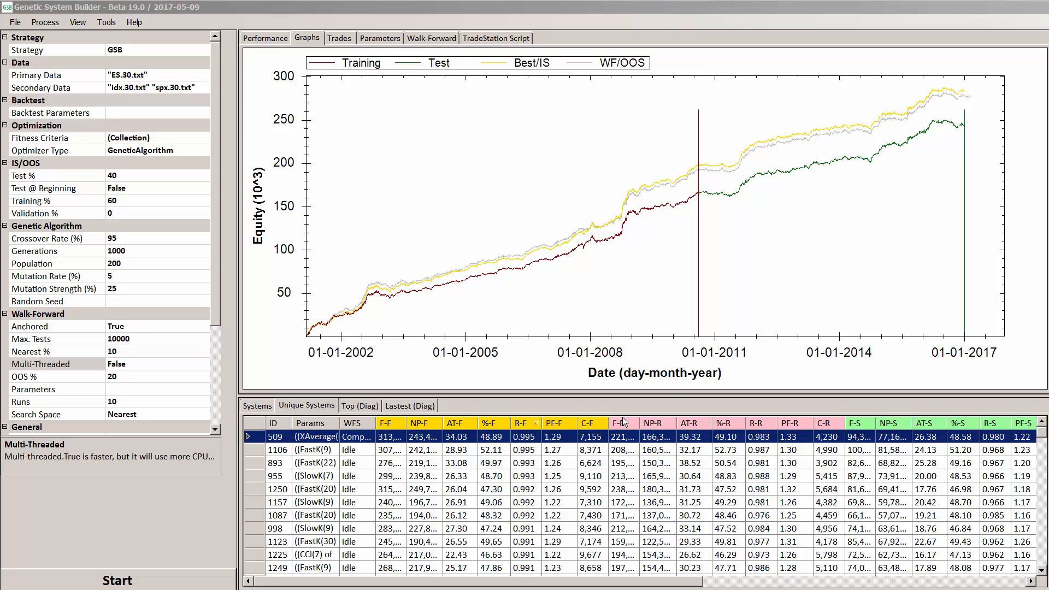
Sort the unique systems by R-F in ascending order and examine the entries at the end of the list
click(528, 424)
click(529, 425)
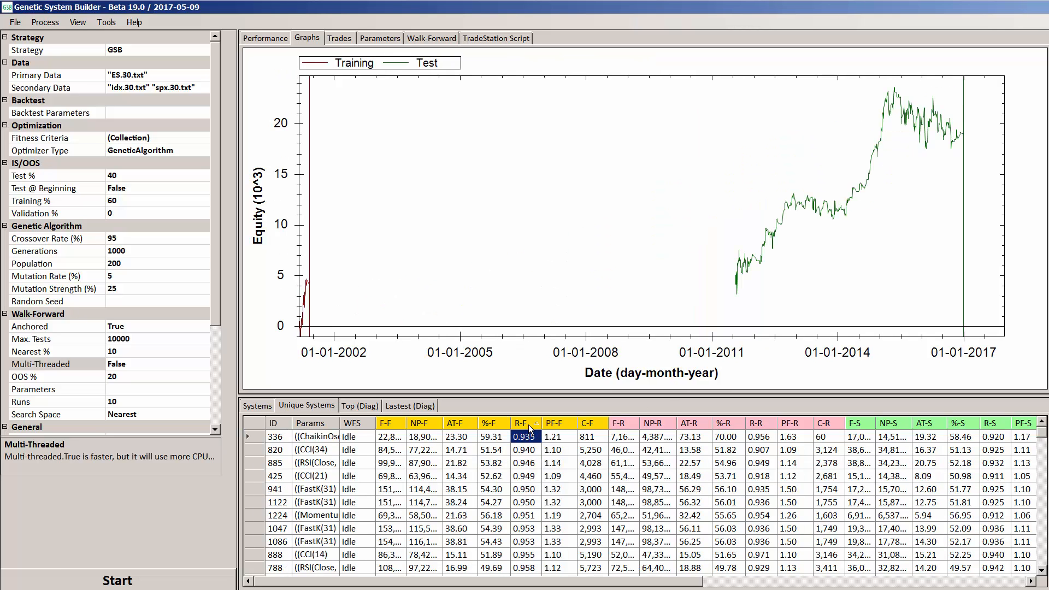
click(529, 424)
click(529, 425)
scroll(529, 424, down, 15)
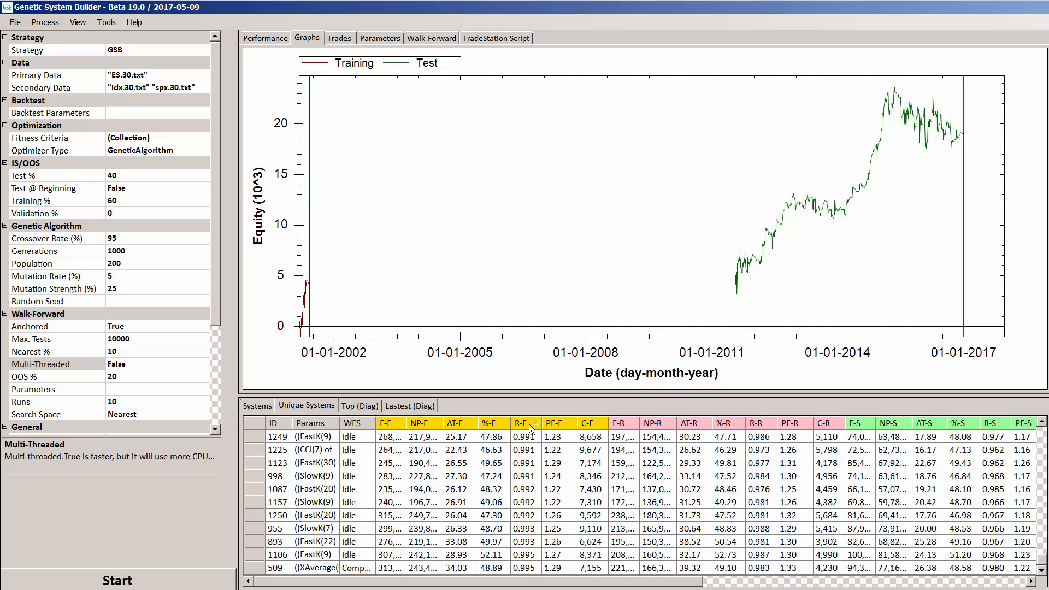
Regenerate the unique systems list and sort it by R-F in ascending order
click(99, 23)
click(113, 35)
click(566, 178)
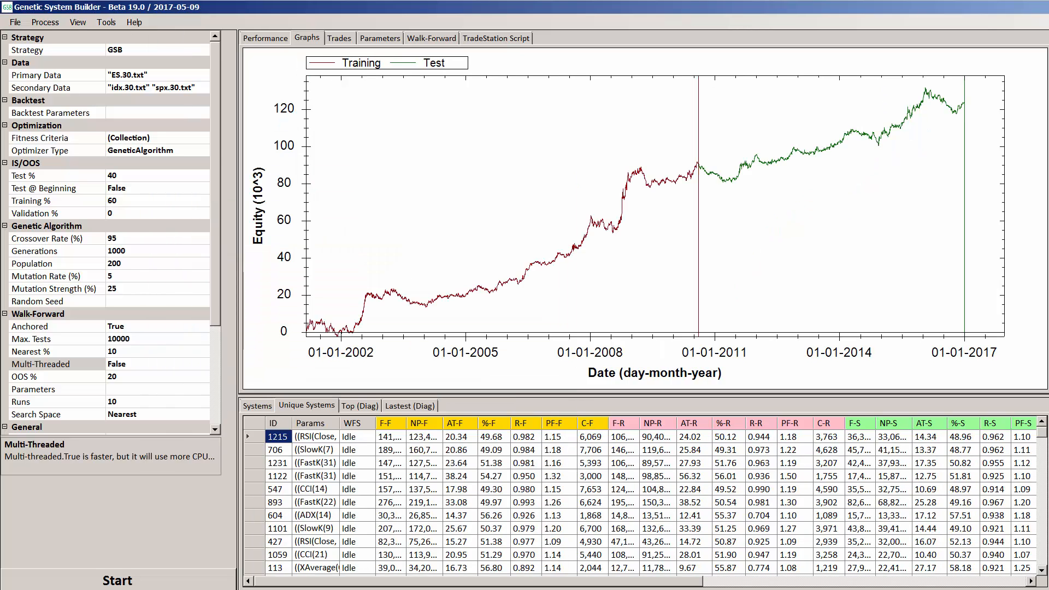
click(527, 424)
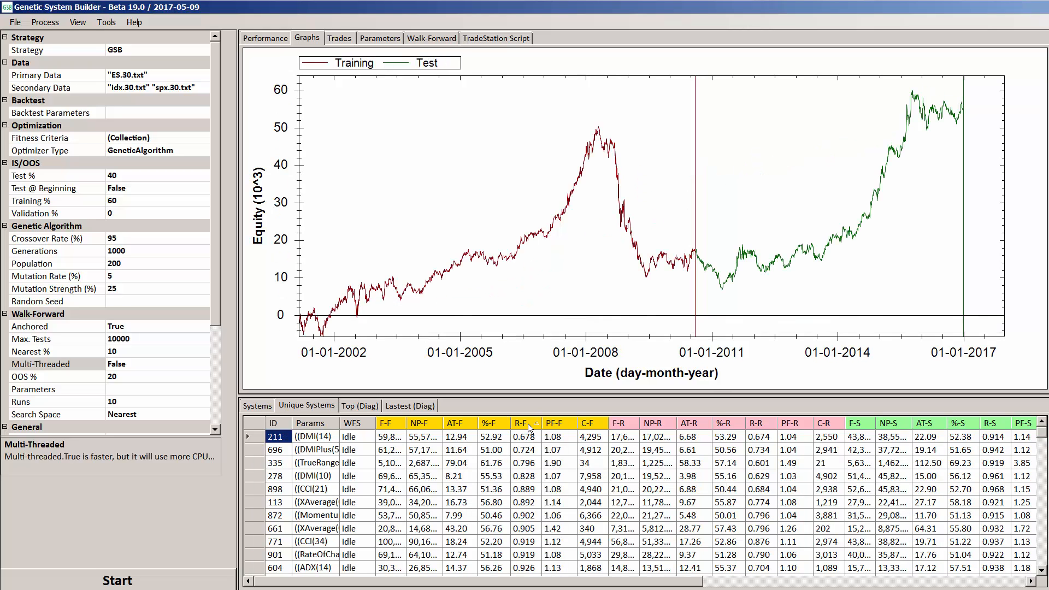
Select the entire row of the system with the lowest R-F for a walk-forward
click(527, 437)
click(319, 434)
right_click(319, 435)
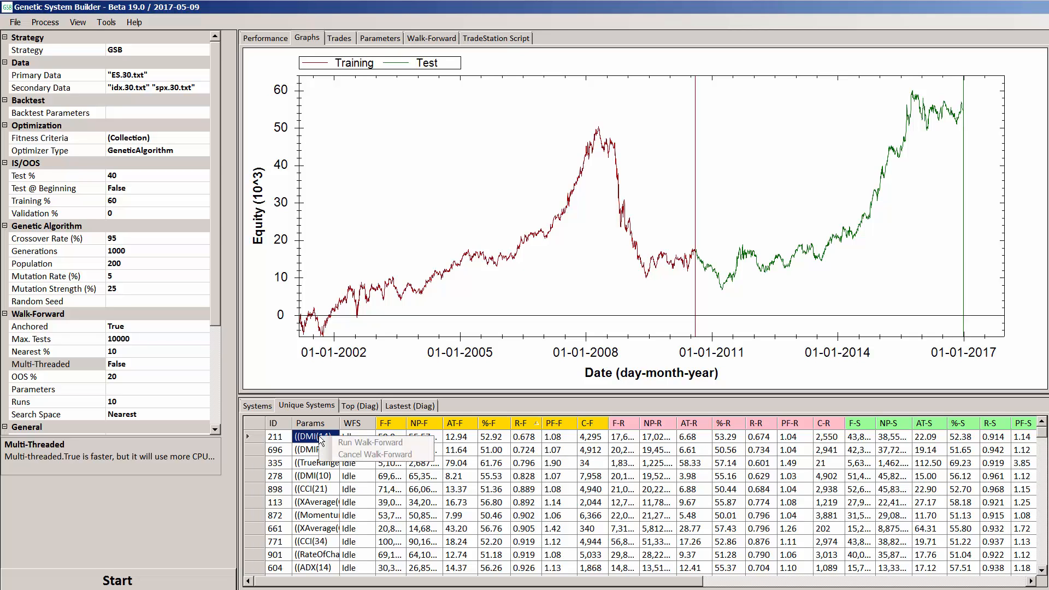
click(247, 434)
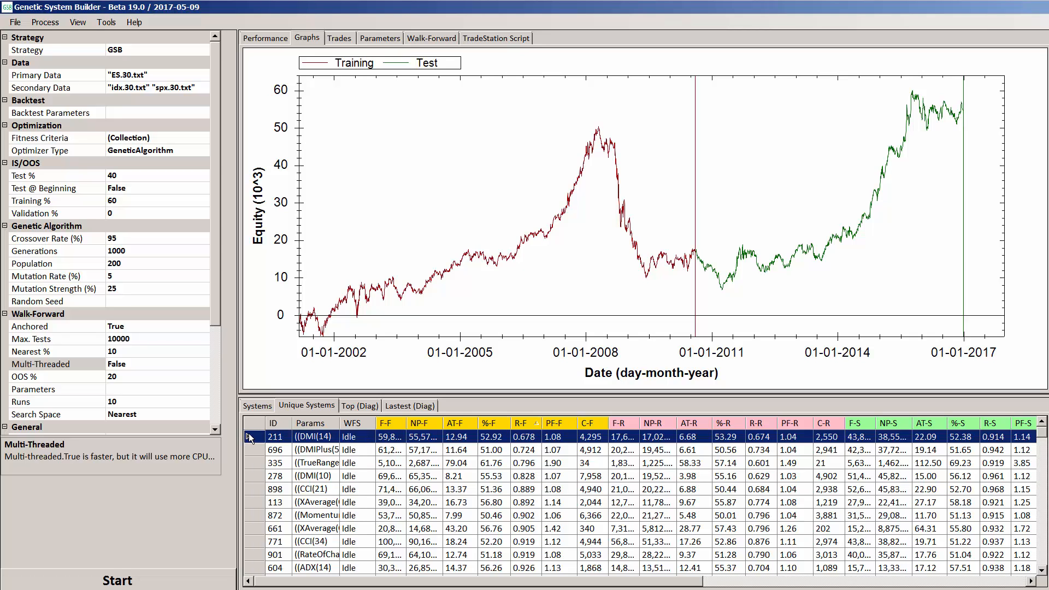
Set the walk-forward Max. Tests to 7000 and Multi-Threaded to True
click(137, 338)
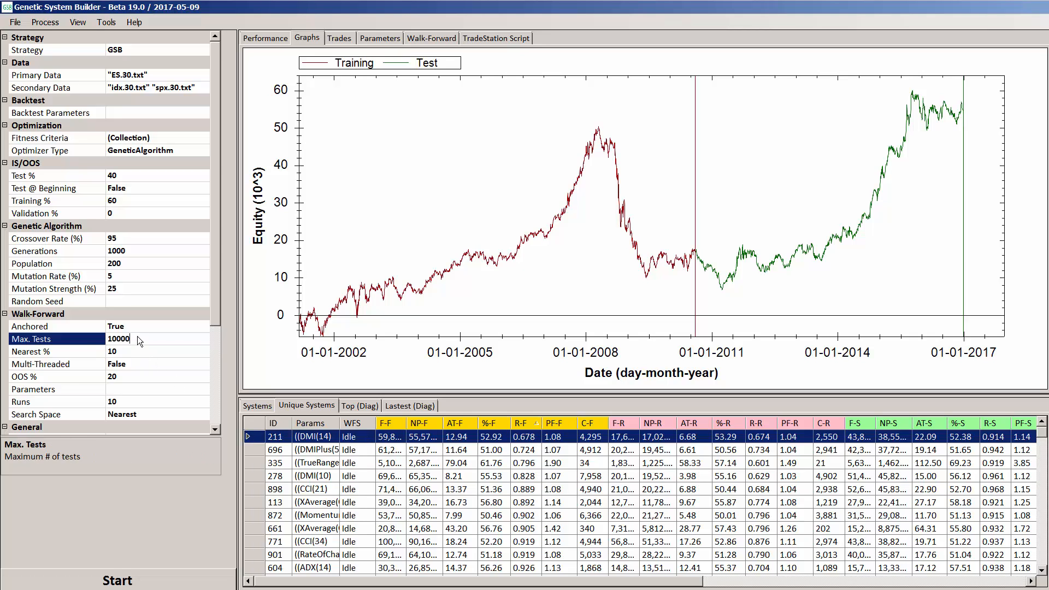
drag(136, 339, 96, 339)
text(7000)
click(130, 362)
click(81, 364)
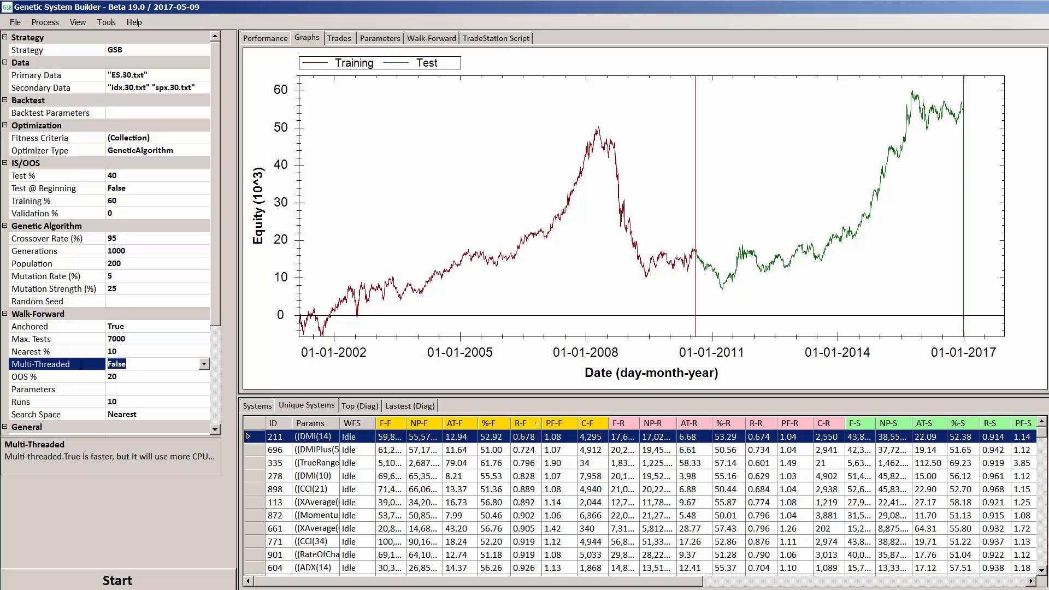
double_click(81, 364)
Run a walk-forward on the lowest R-F system and check the resource use of GSB.exe in Windows Task Manager
click(255, 437)
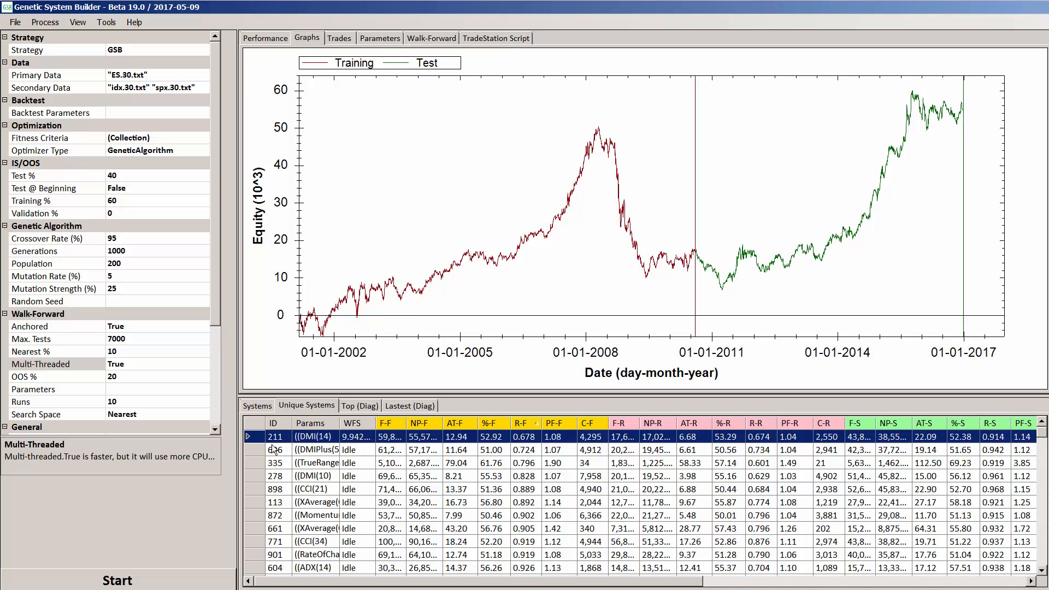
key(ctrl+shift+Escape)
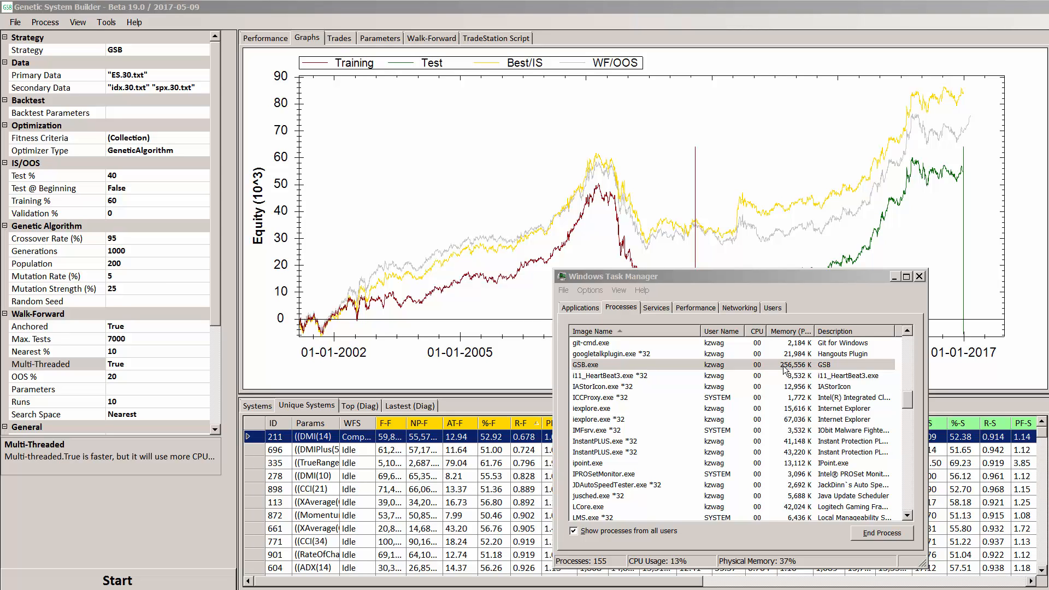
click(897, 277)
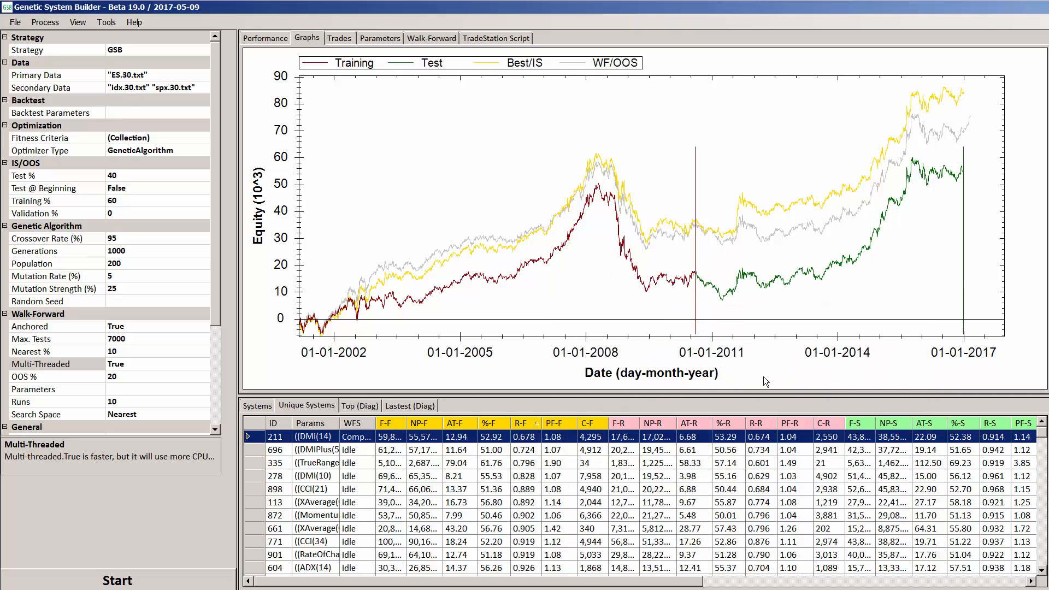